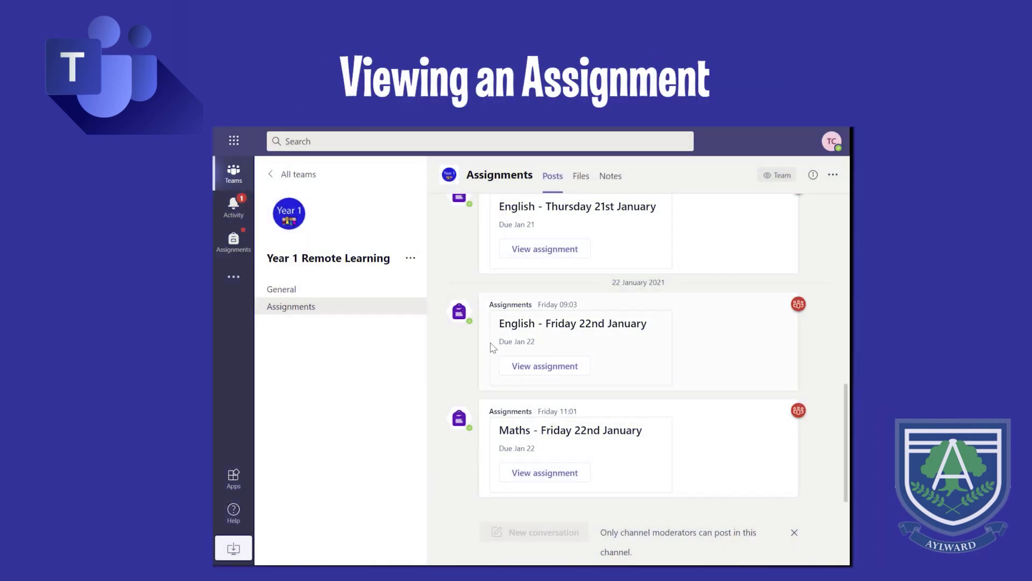
- Open the English - Friday 22nd January assignment and review its instructions and 23:59 closing date
left_click_drag(499, 323, 646, 324)
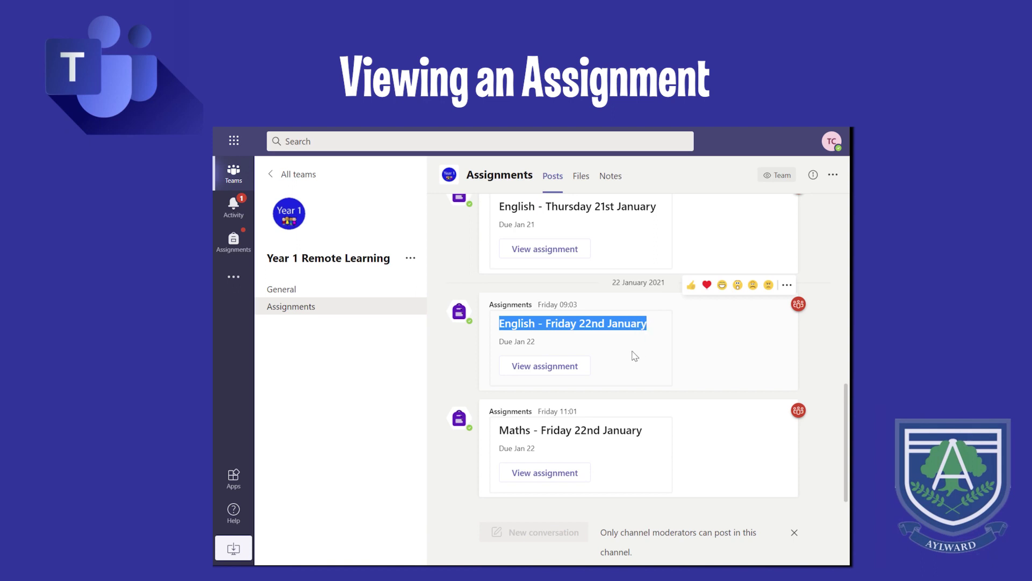
left_click(543, 374)
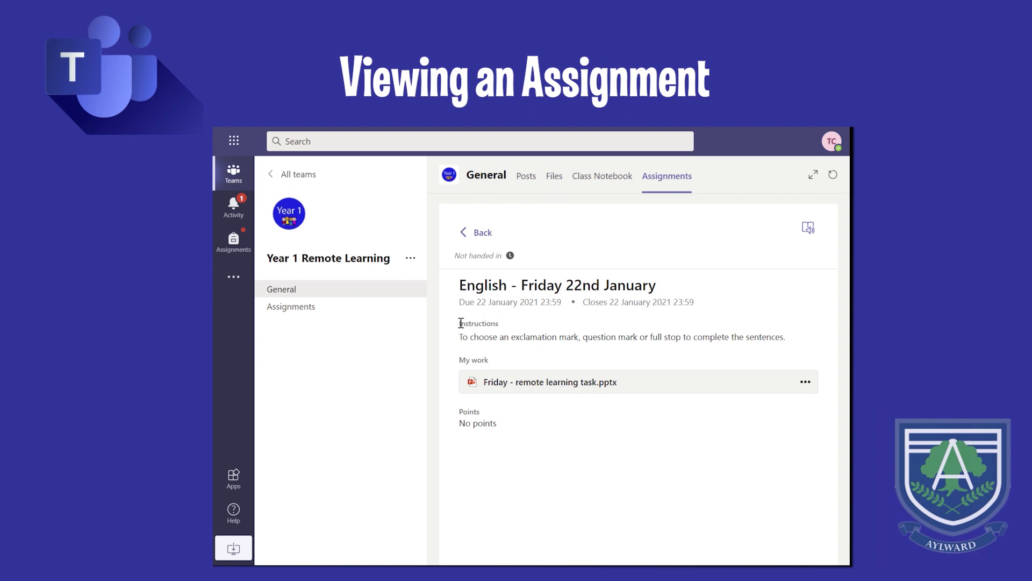
left_click_drag(461, 323, 788, 339)
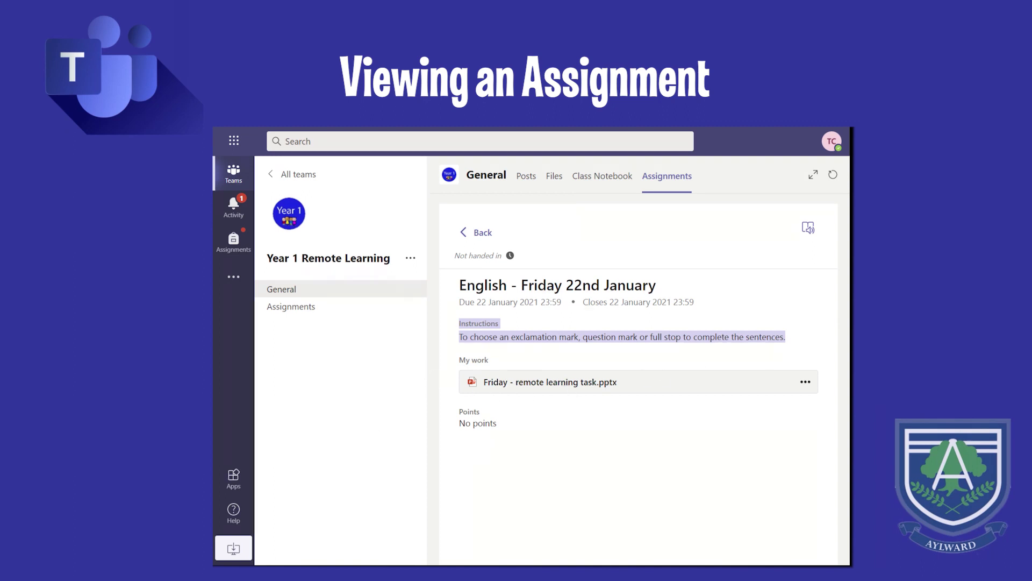
left_click_drag(583, 301, 704, 311)
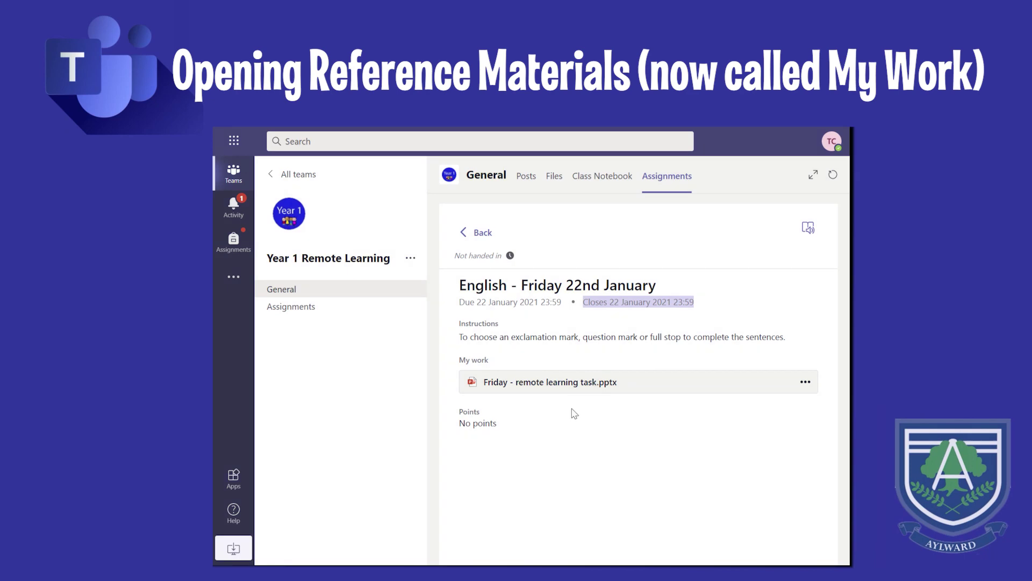
- Open Friday - remote learning task.pptx from the assignment's My work section
left_click(461, 357)
left_click_drag(460, 357, 497, 359)
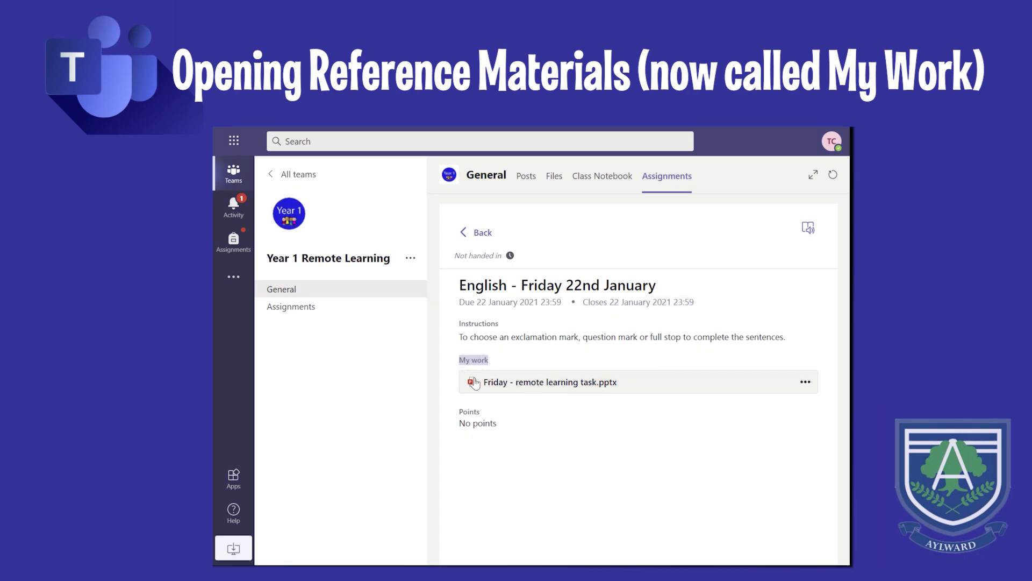
left_click(502, 382)
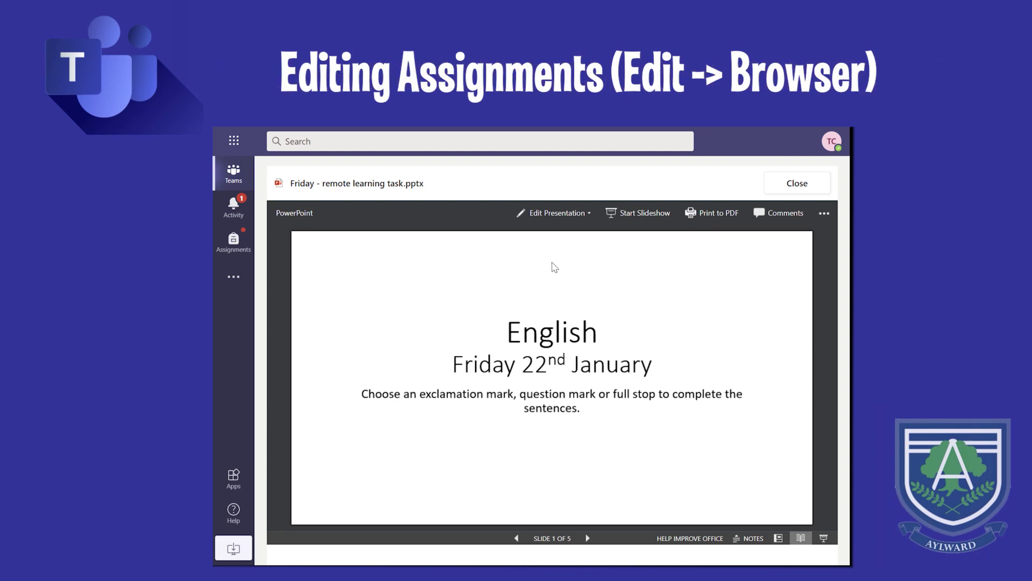
- Open the presentation for editing in the browser and go to slide 2
left_click(528, 214)
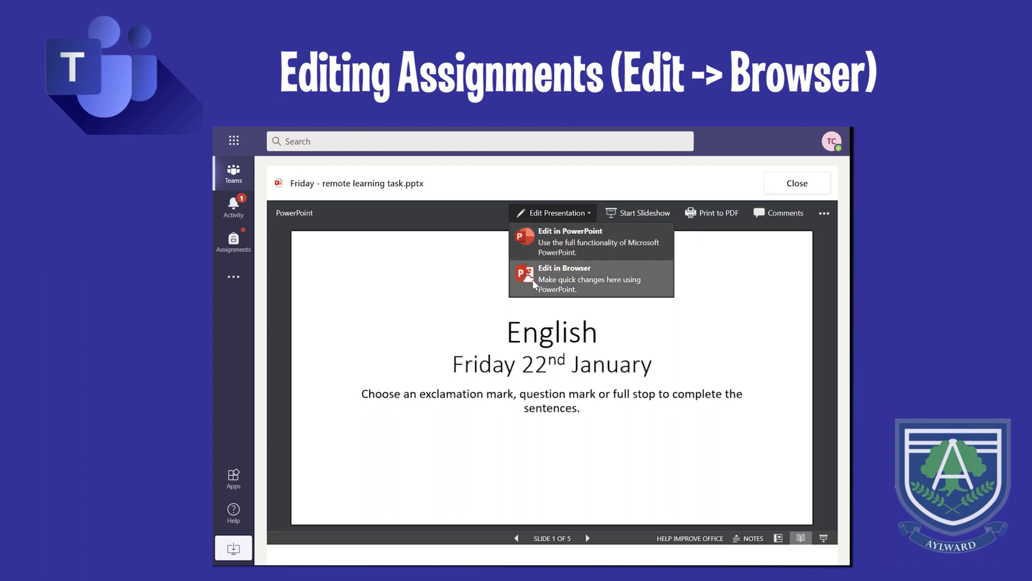
left_click(553, 275)
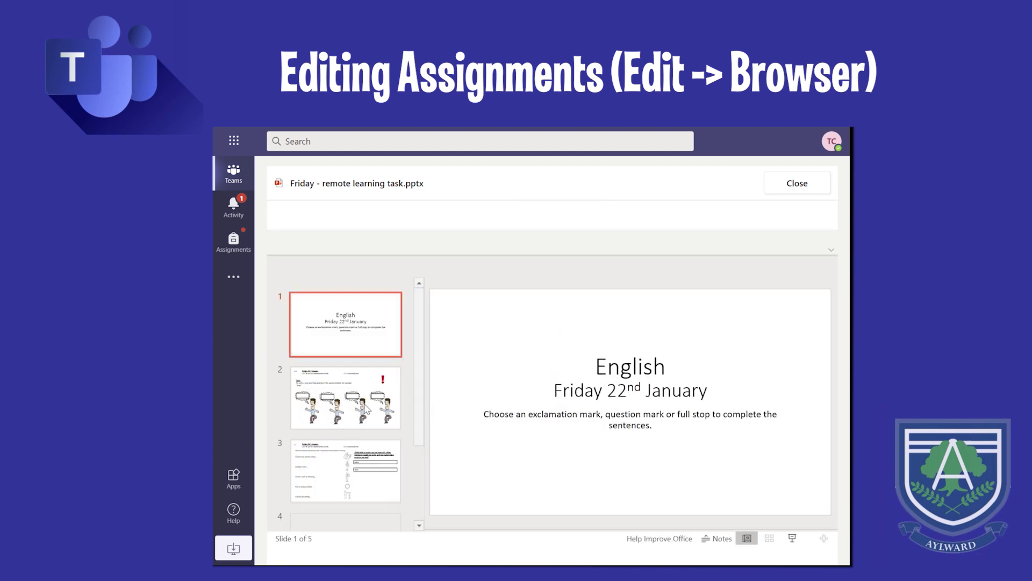
left_click(353, 407)
- Type 123, 214 and 423 into the first three speech bubbles
left_click(468, 391)
type("123")
left_click(560, 392)
type("214")
left_click(656, 393)
type("423")
left_click(506, 215)
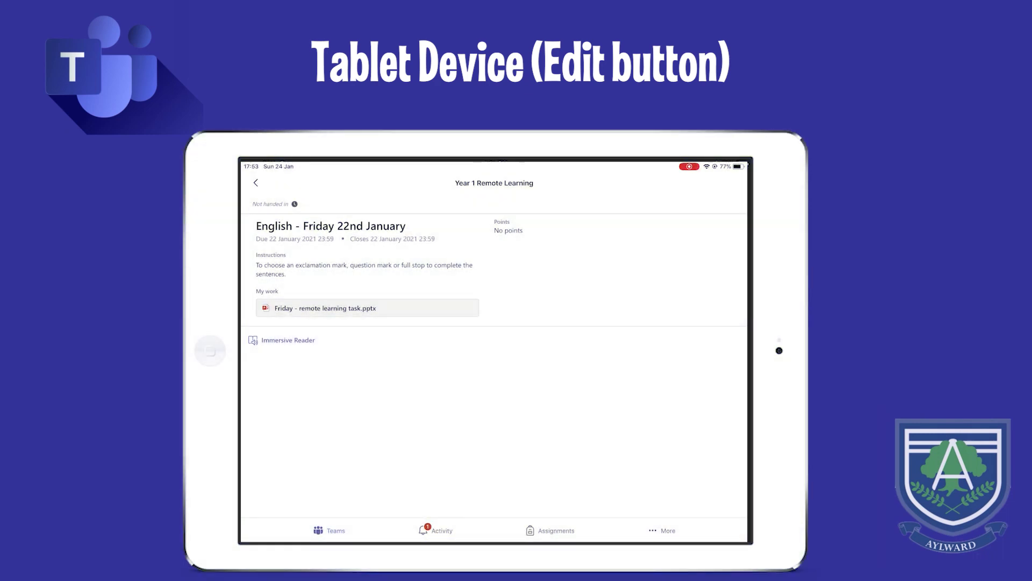
- Open the task presentation for editing on the iPad and download the free PowerPoint app
left_click(325, 308)
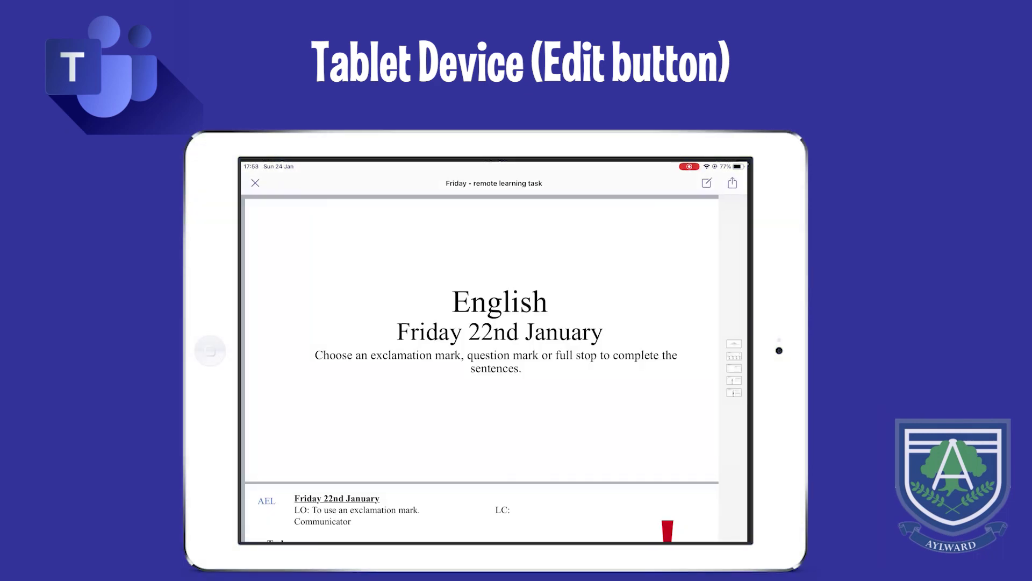
left_click(707, 183)
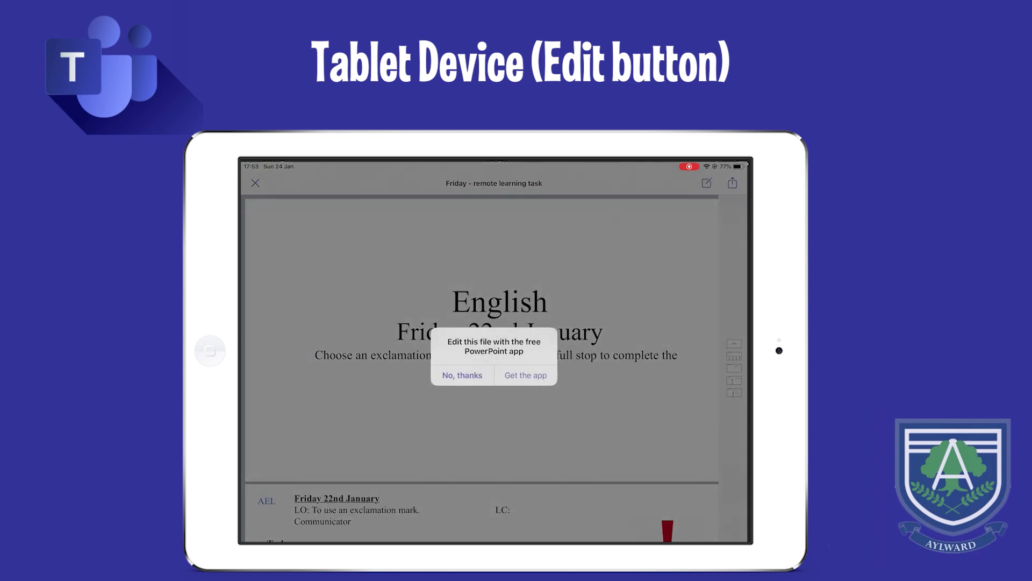
left_click(462, 375)
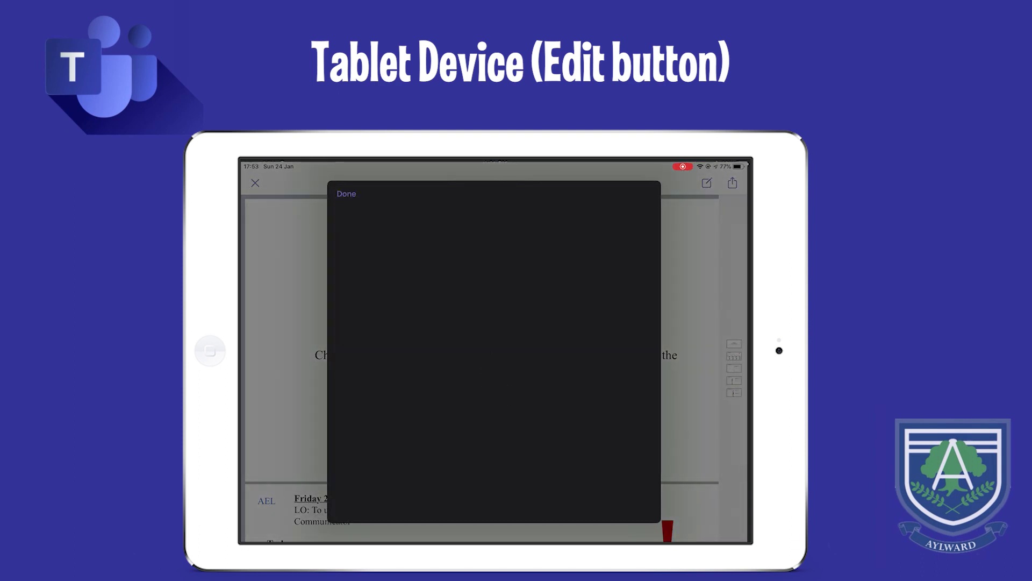
scroll(494, 350, "down", 3)
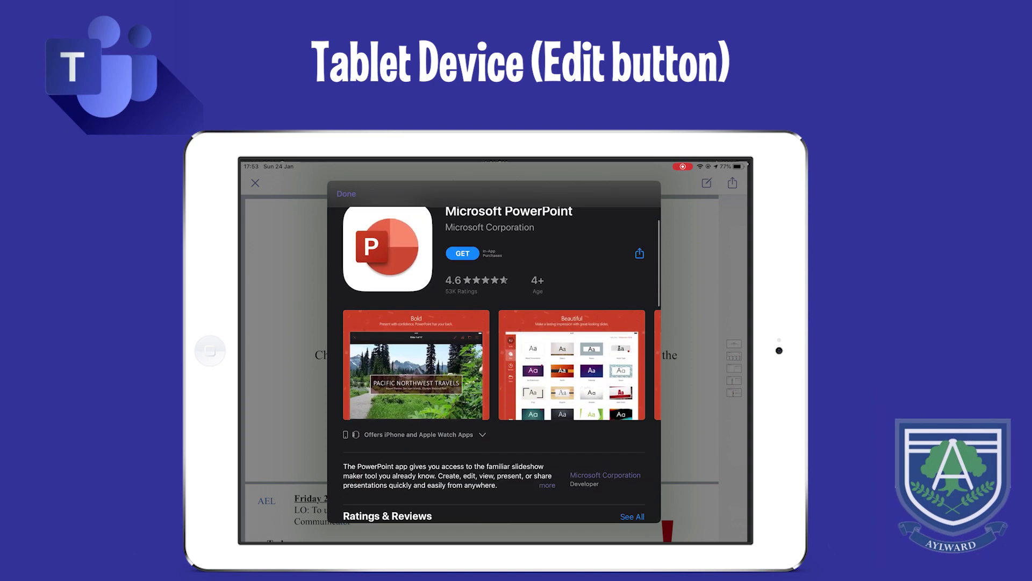
left_click(463, 267)
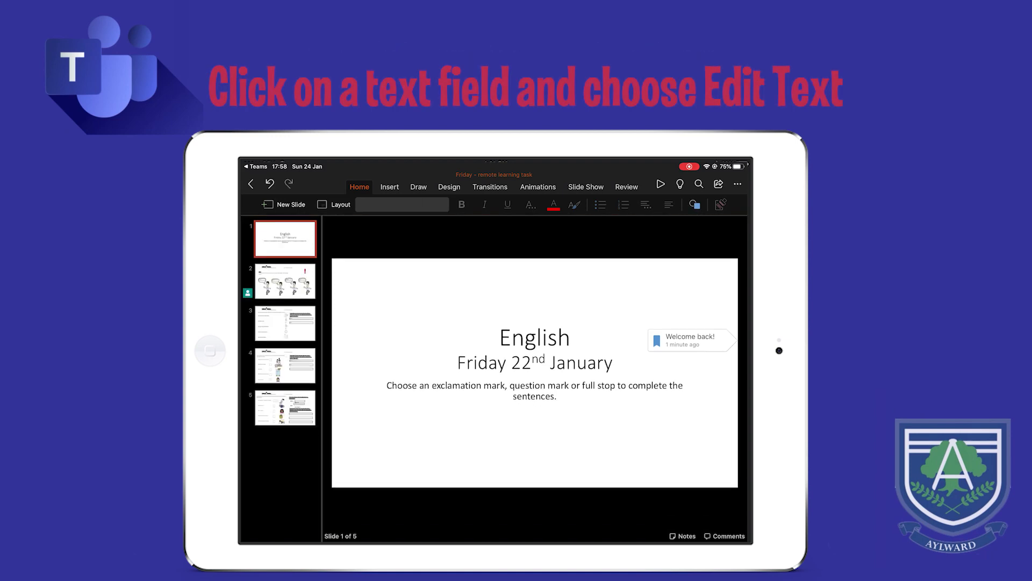
- On slide 2, delete the stray final letter from the 123tr speech bubble
left_click(285, 281)
left_click(373, 360)
left_click(373, 361)
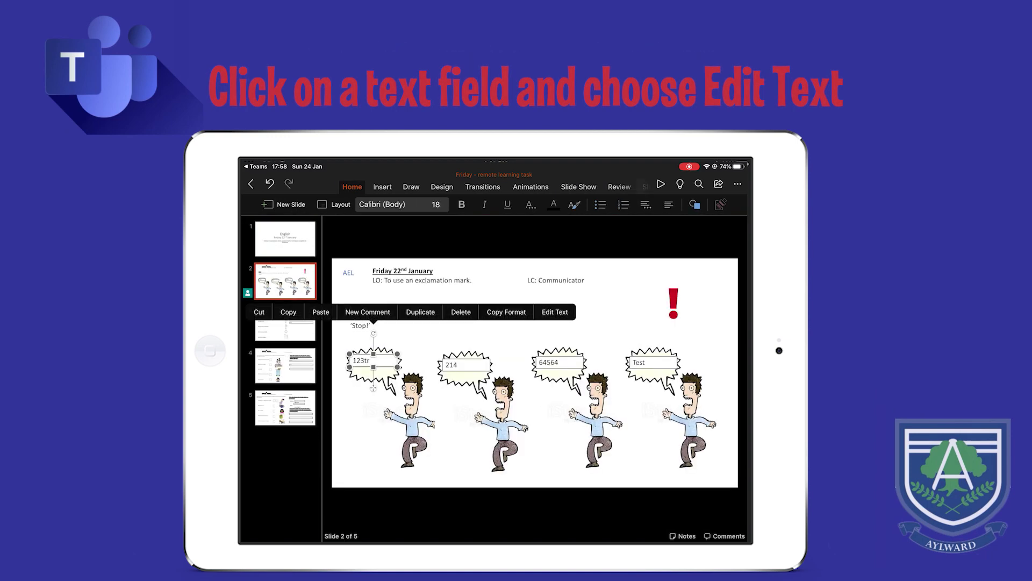
left_click(555, 312)
key("BackSpace")
key("BackSpace")
key("BackSpace")
key("BackSpace")
key("BackSpace")
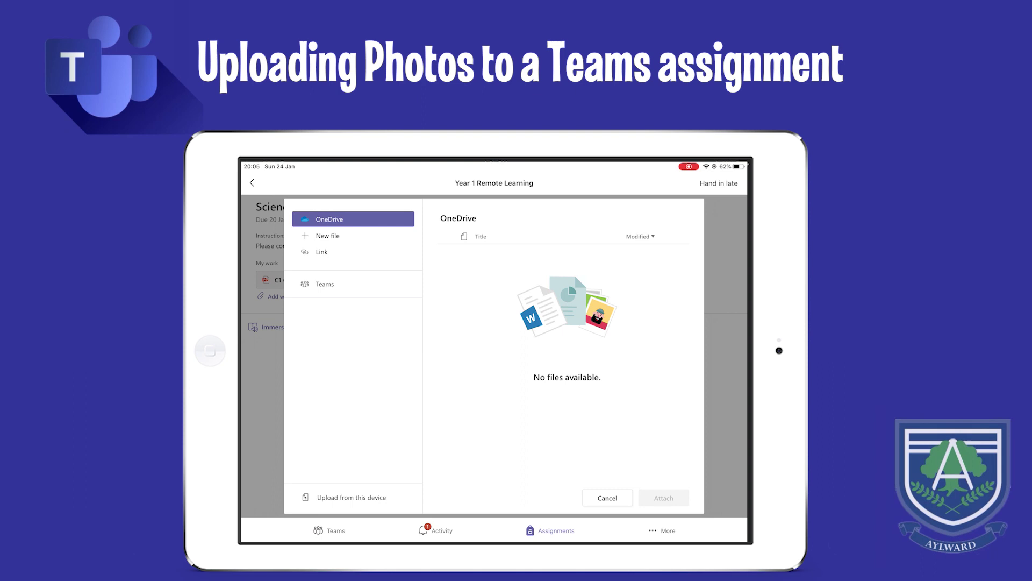
- Photograph the paper worksheet with the tablet camera and upload it as image.jpg
left_click(351, 497)
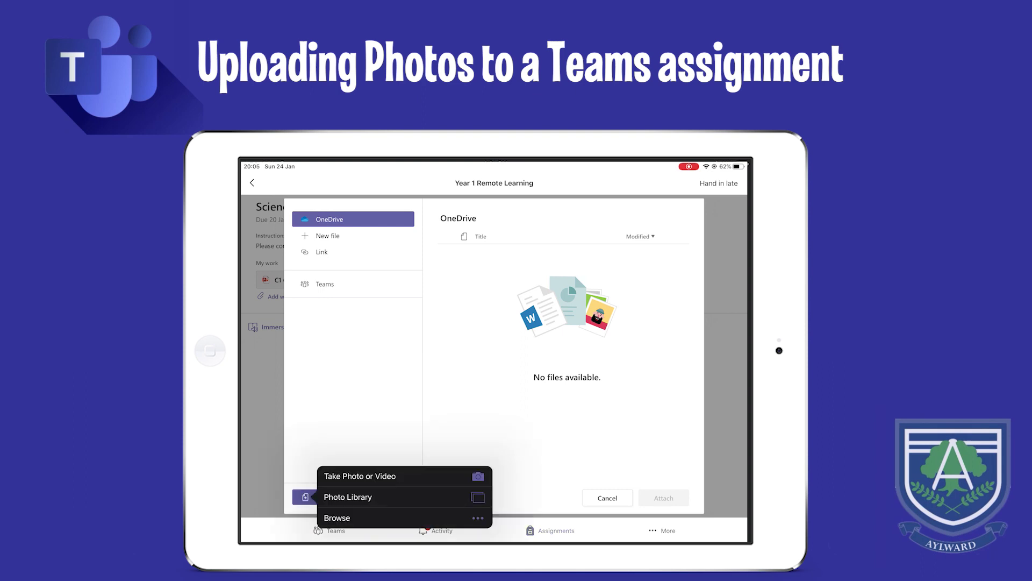
left_click(360, 475)
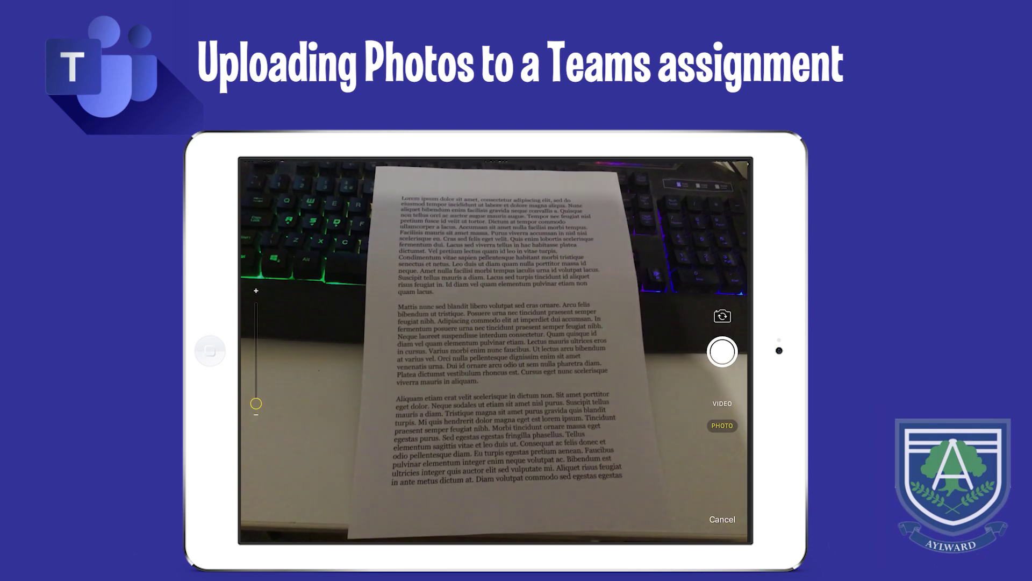
left_click(722, 352)
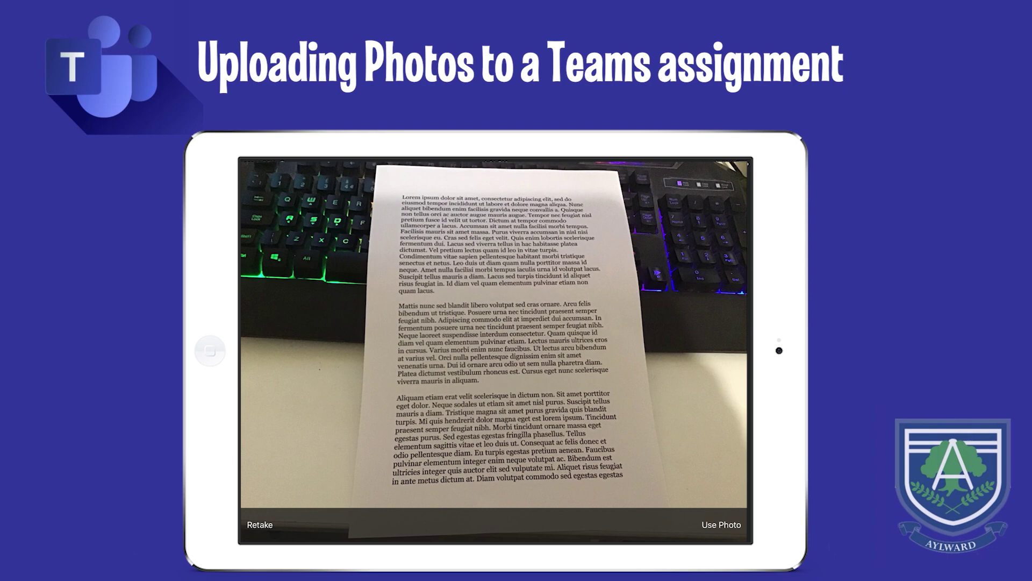
left_click(722, 525)
left_click(664, 497)
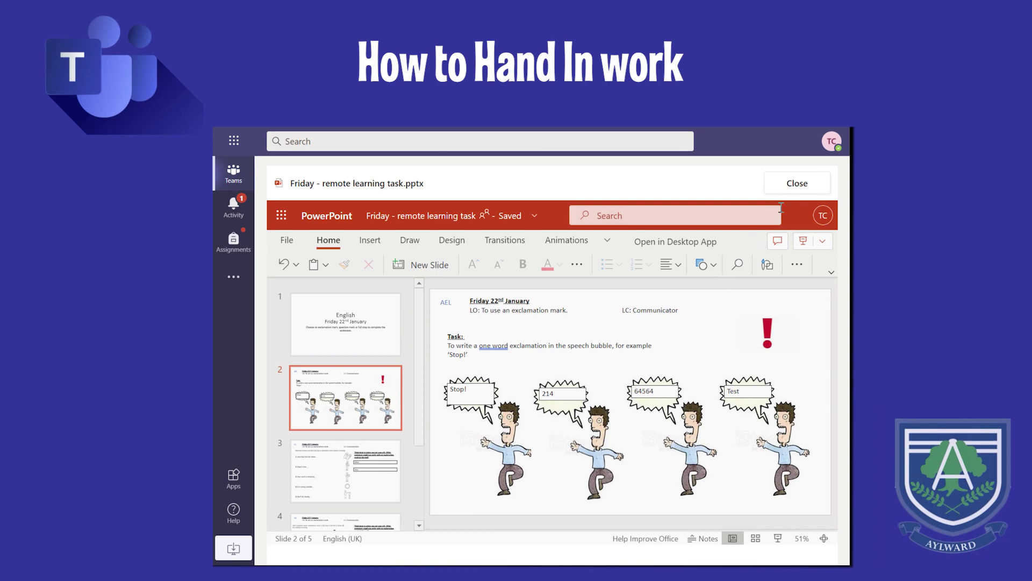
- Close the PowerPoint file and hand in the Demo Assignment
left_click(793, 190)
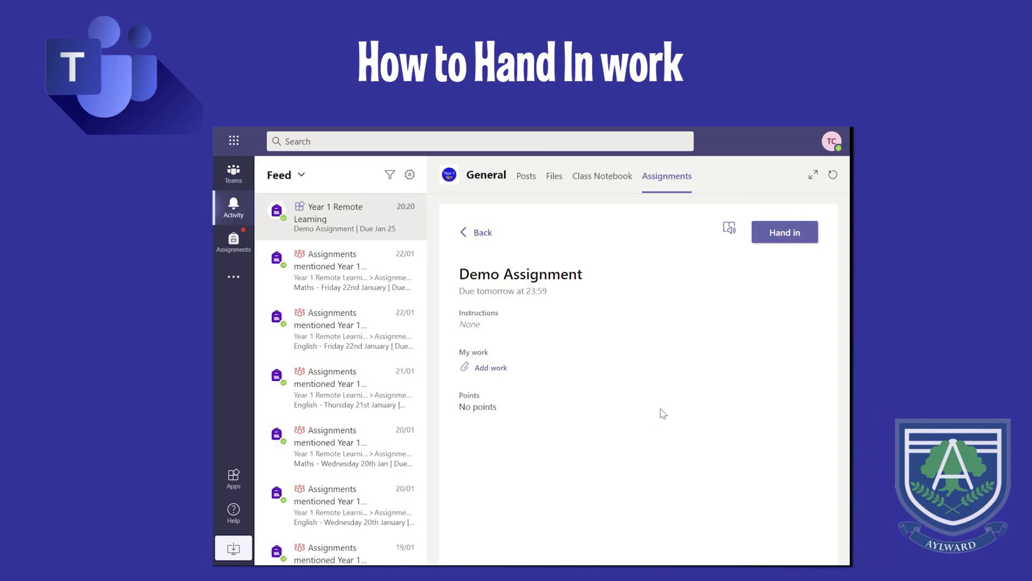
left_click(780, 238)
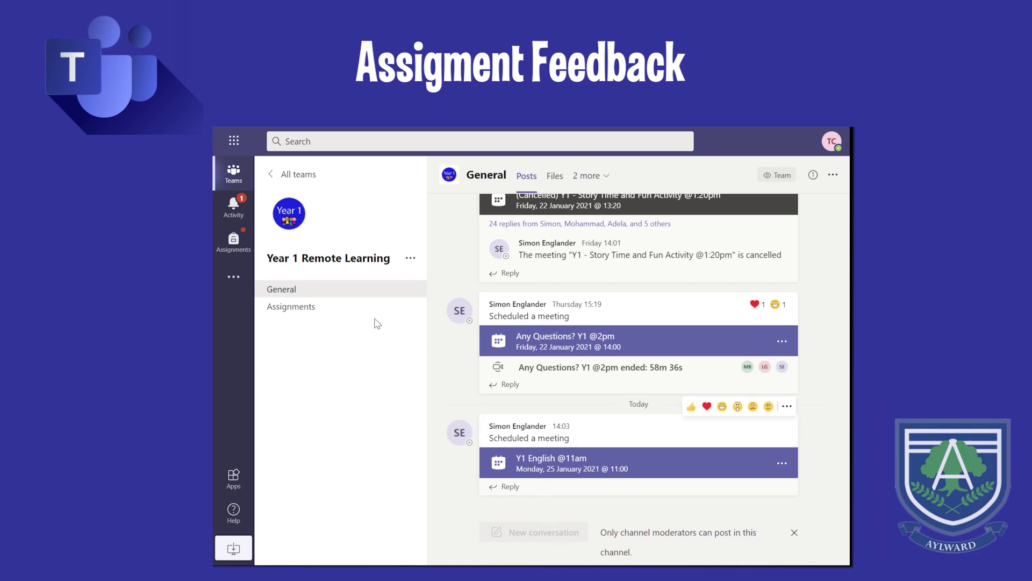
- Open the Maths - Monday 18th January Assignment returned notice from the Activity feed
left_click(230, 210)
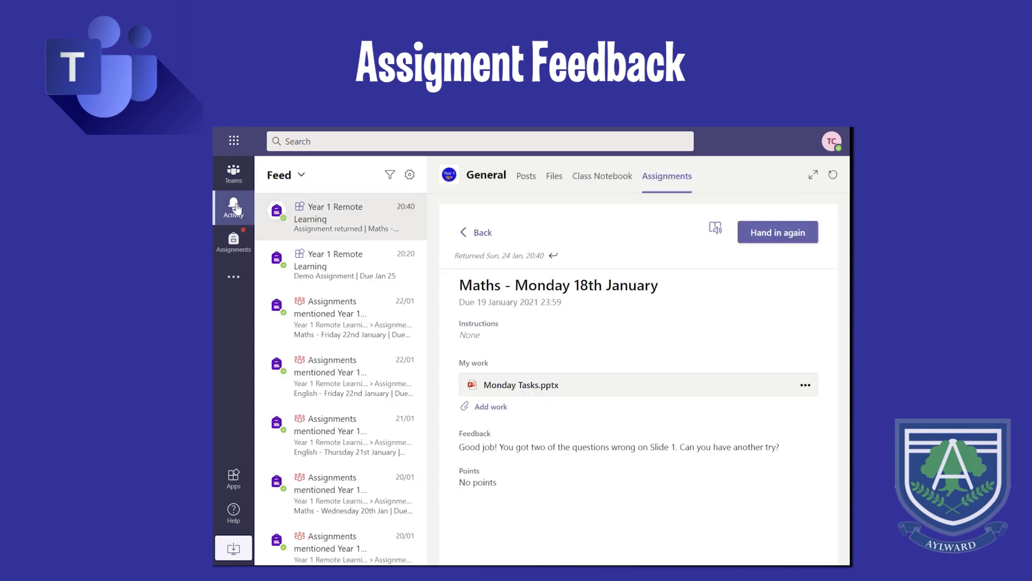
scroll(320, 266, "down", 3)
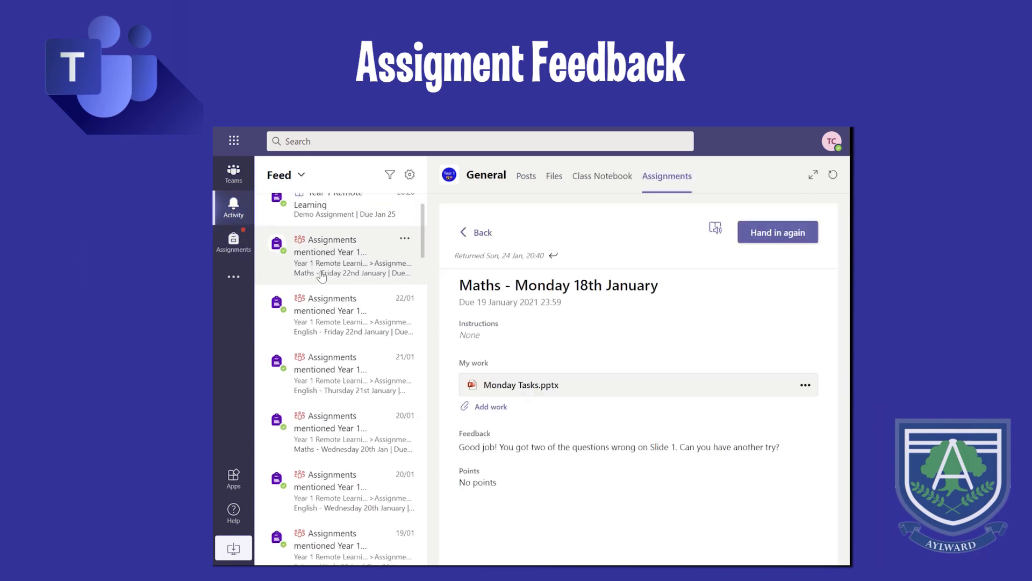
scroll(319, 266, "down", 1)
scroll(317, 242, "up", 4)
left_click(294, 171)
left_click(295, 172)
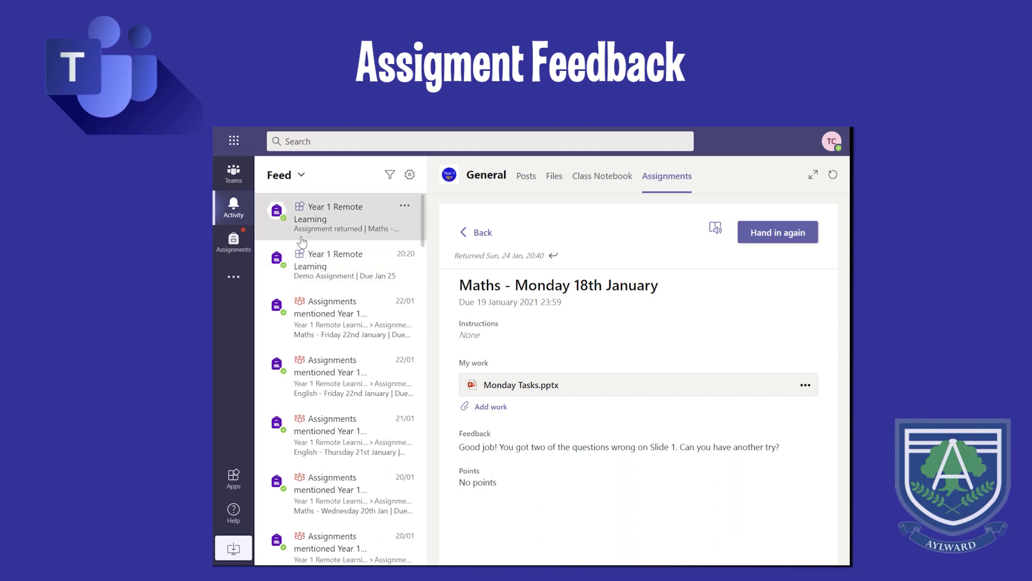
left_click_drag(294, 229, 371, 237)
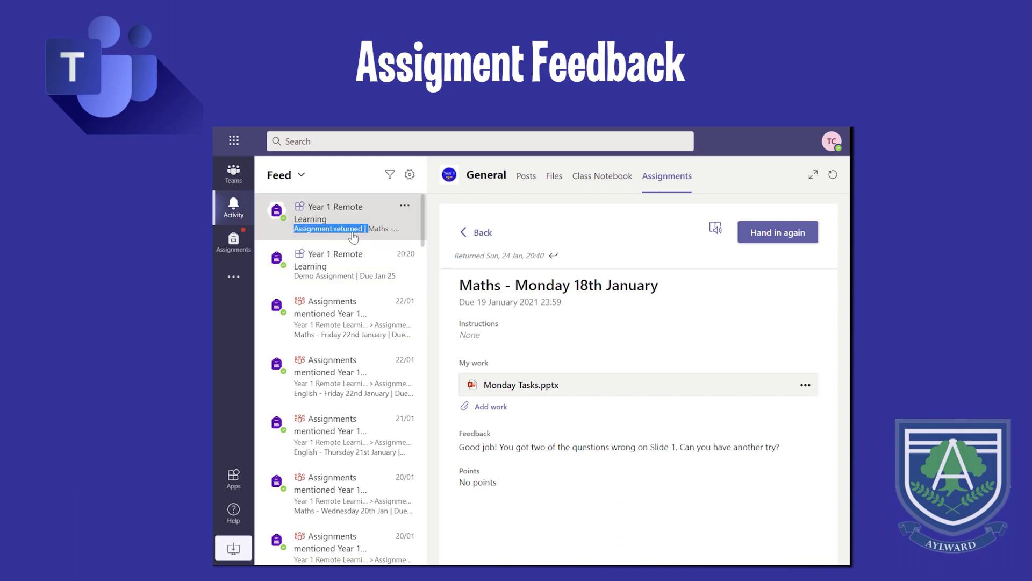
left_click(334, 239)
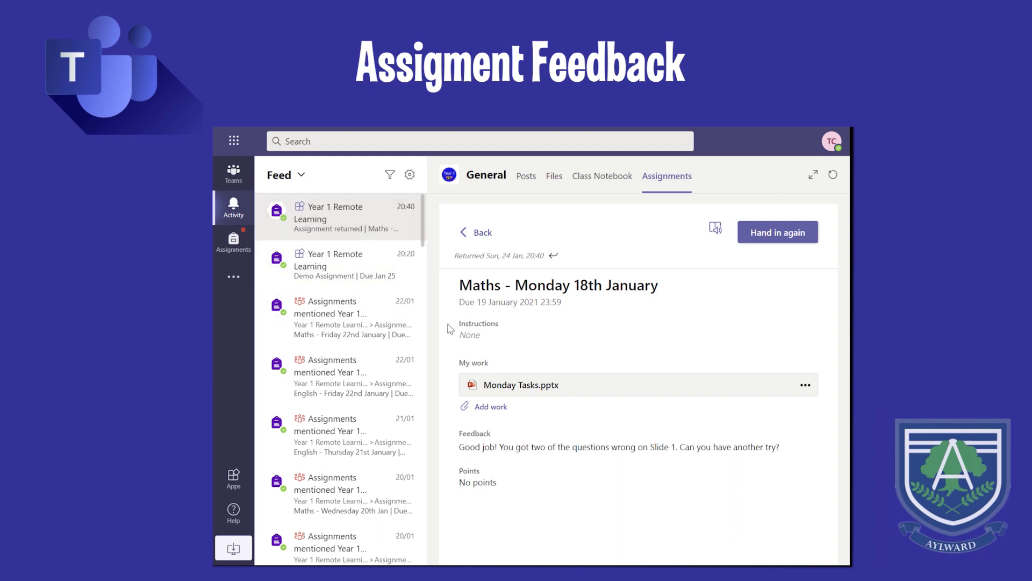